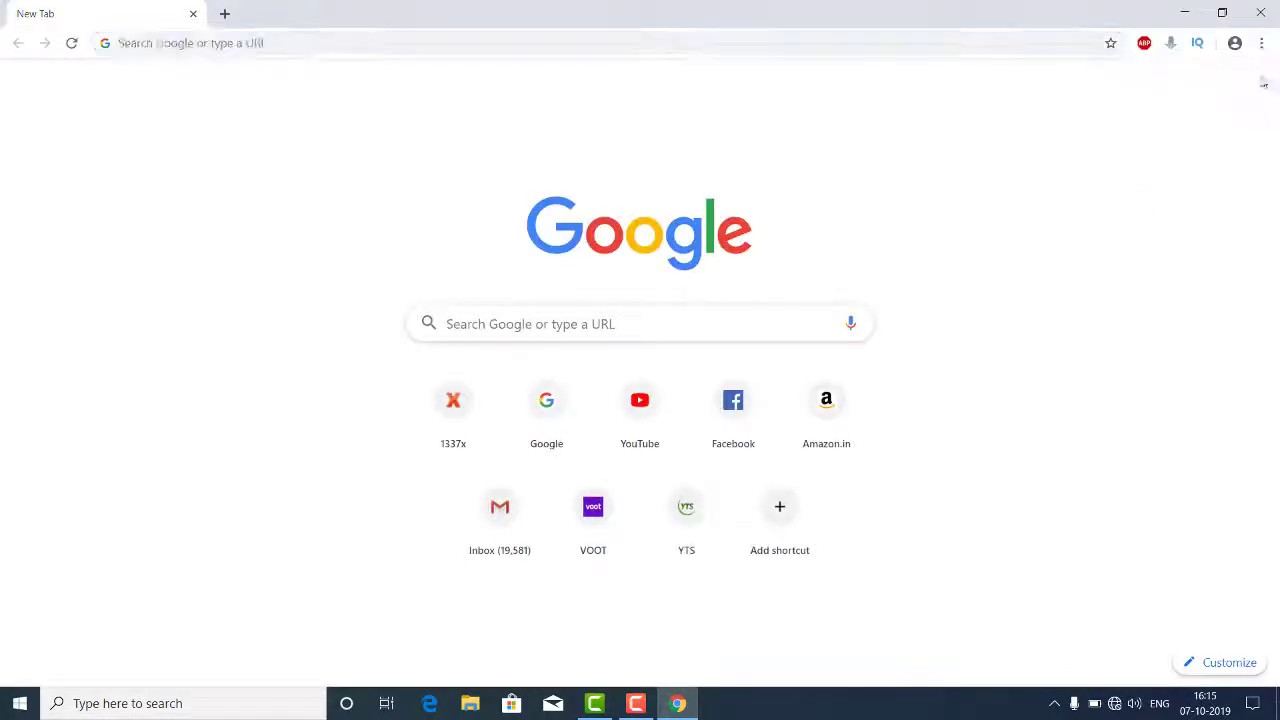
# Open Chrome Settings and expand Advanced to show the System and Reset and clean up sections.
pyautogui.click(1264, 44)
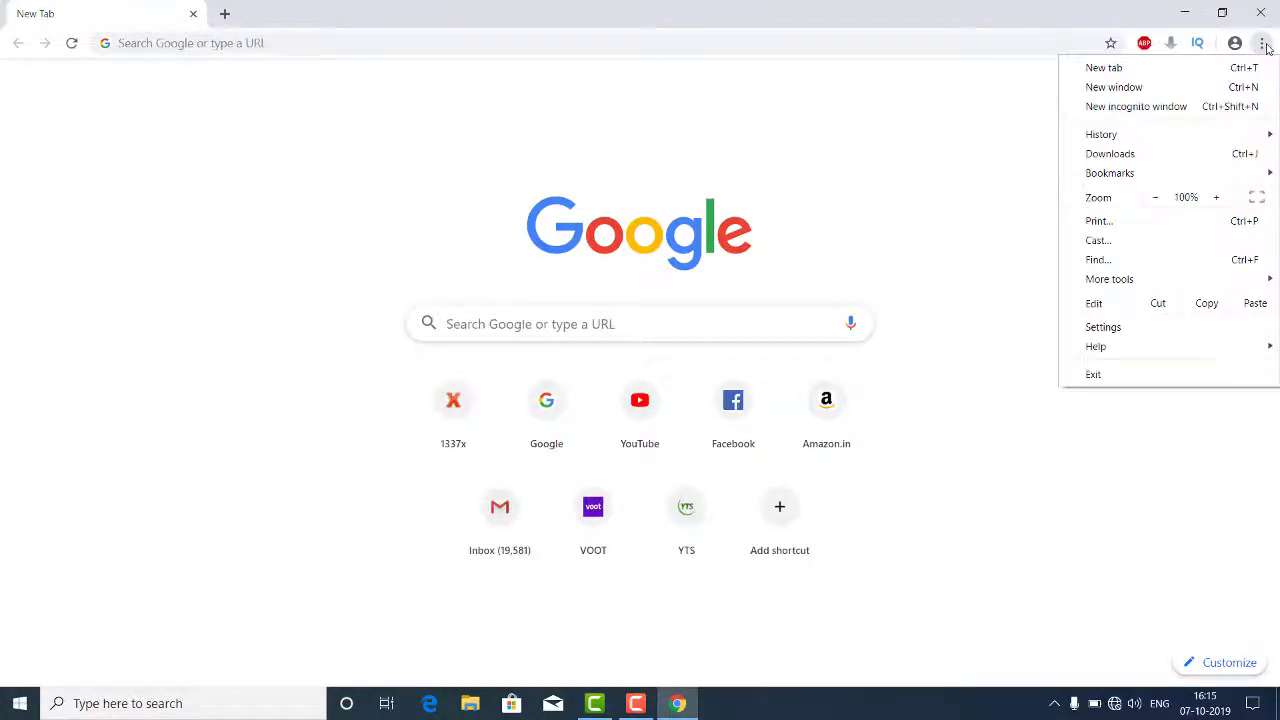
pyautogui.click(1176, 327)
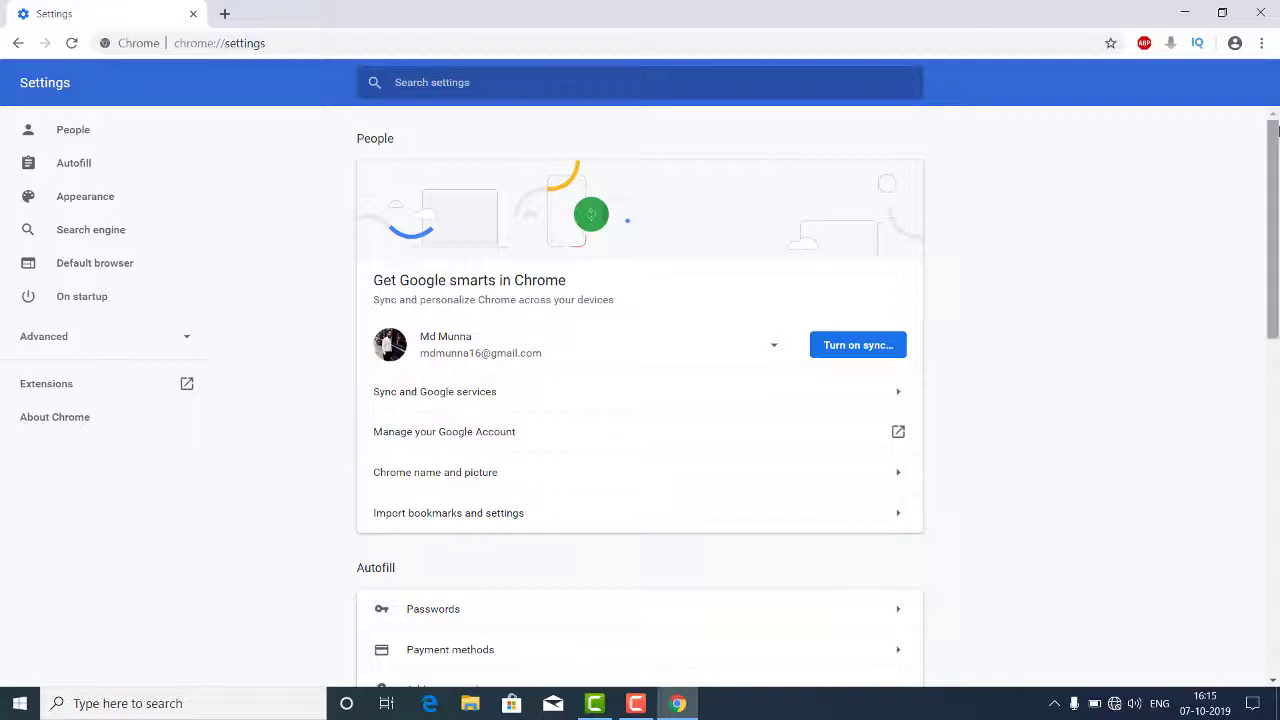
pyautogui.moveTo(1276, 138); pyautogui.dragTo(1274, 478)
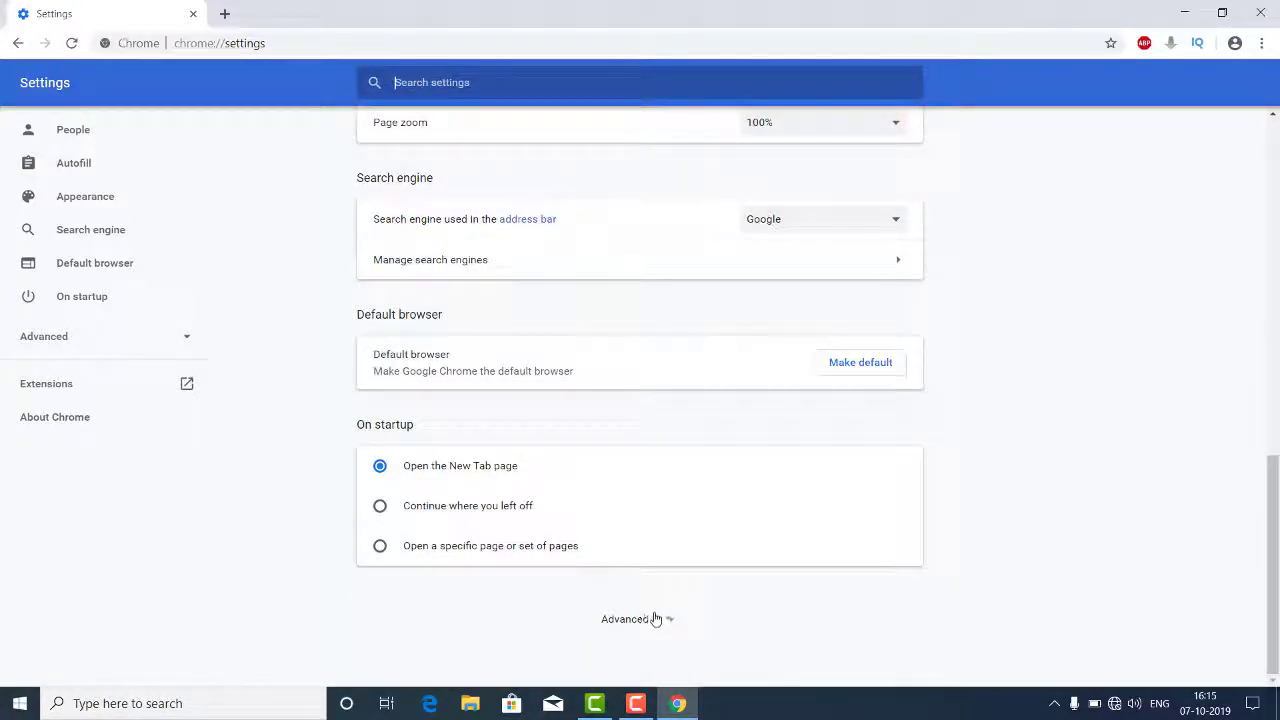
pyautogui.click(660, 619)
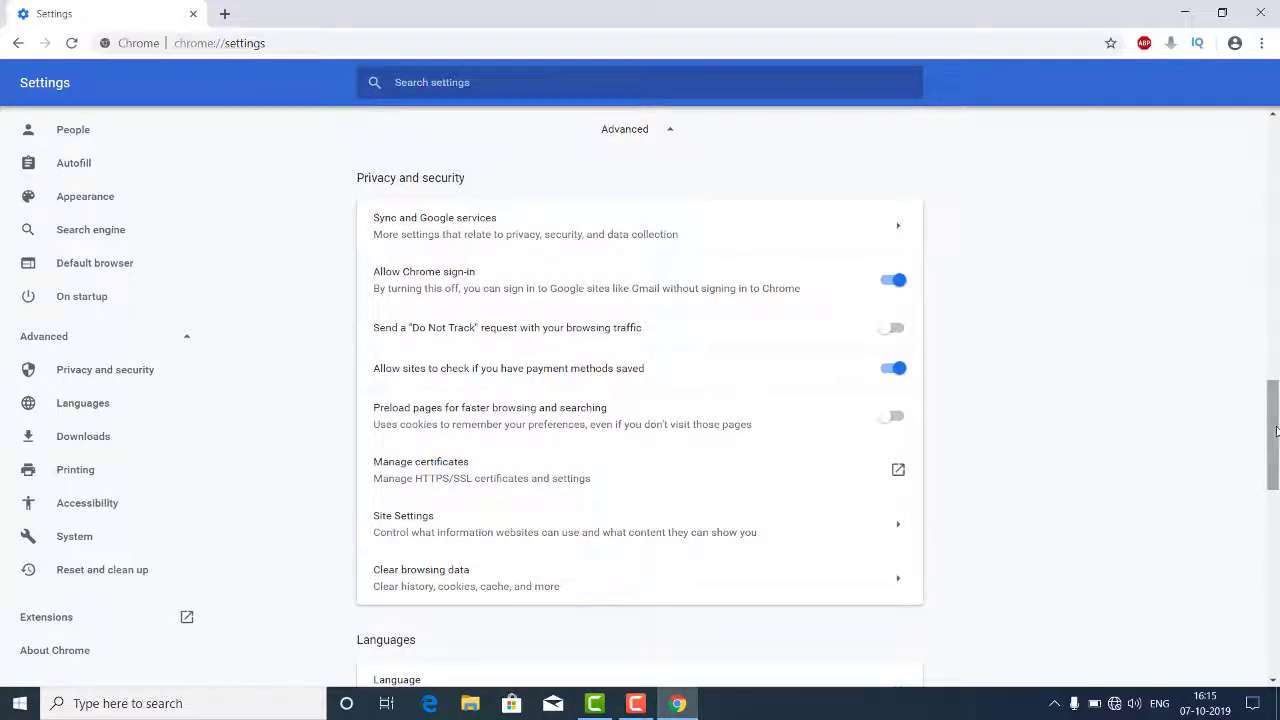
pyautogui.moveTo(1273, 435); pyautogui.dragTo(1276, 625)
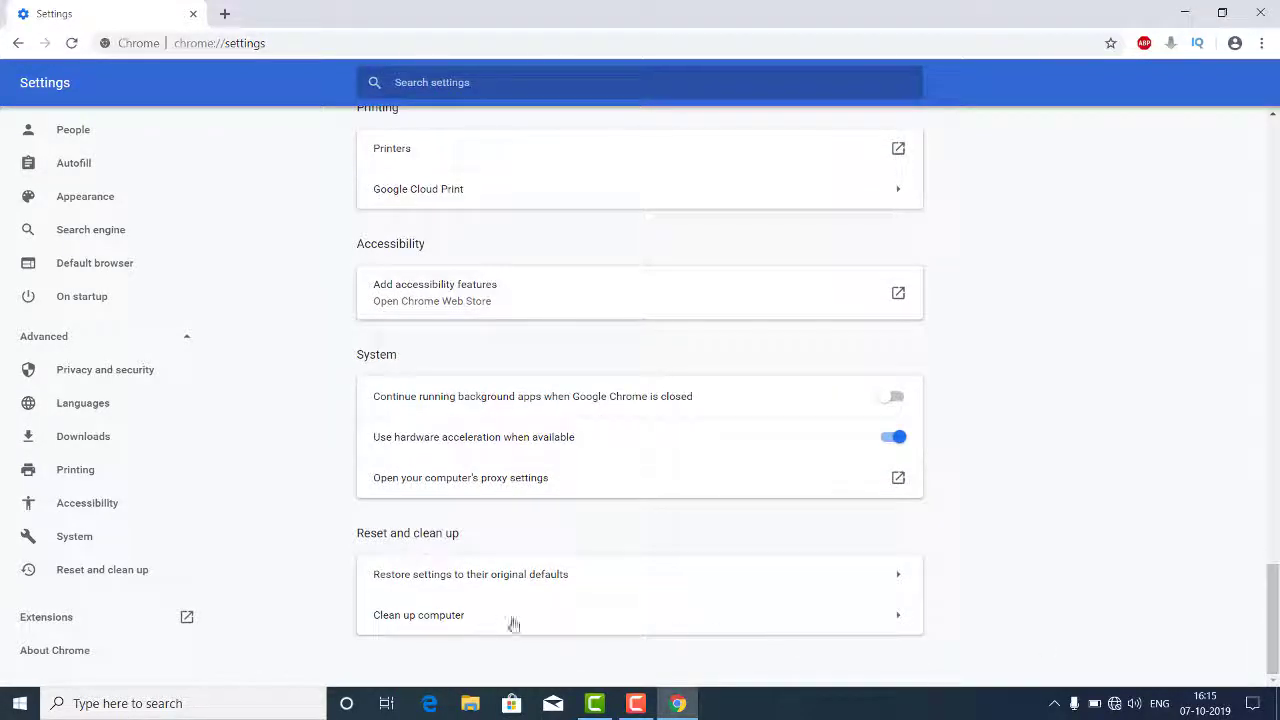
# Go to 'Clean up computer' under Reset and clean up.
pyautogui.click(855, 617)
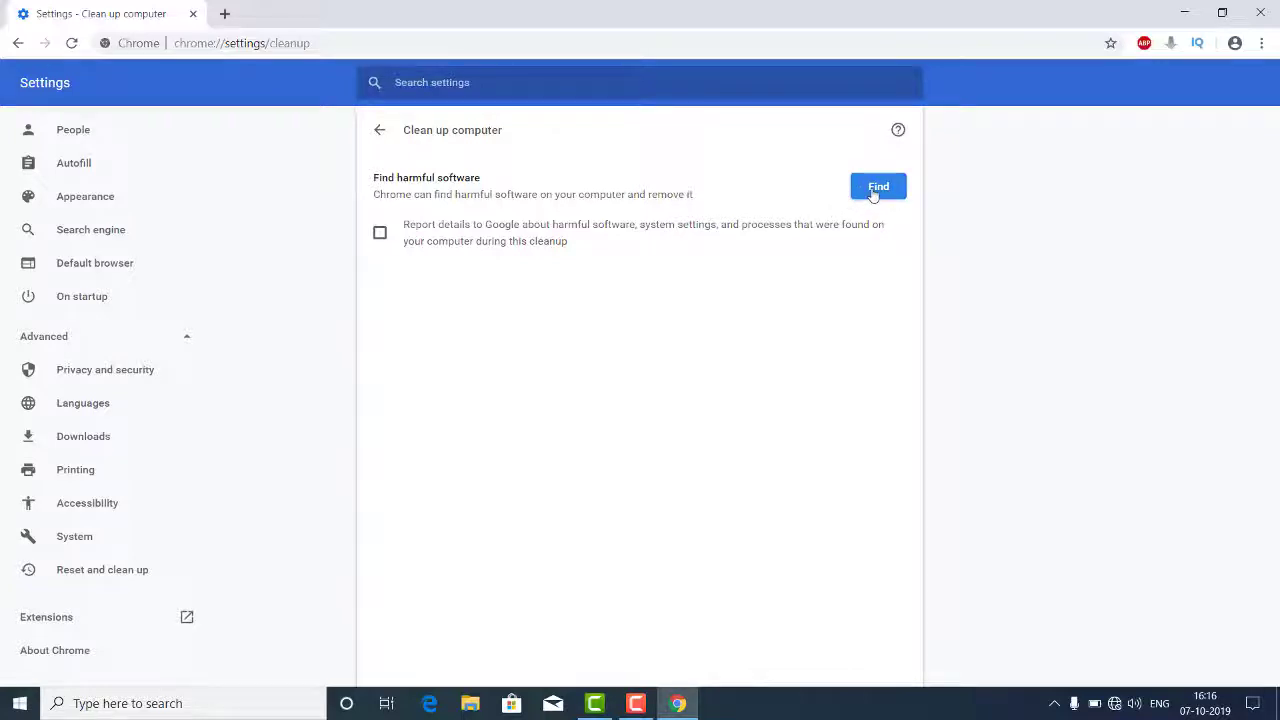
# Run the Find scan for harmful software until it reports none found.
pyautogui.click(873, 194)
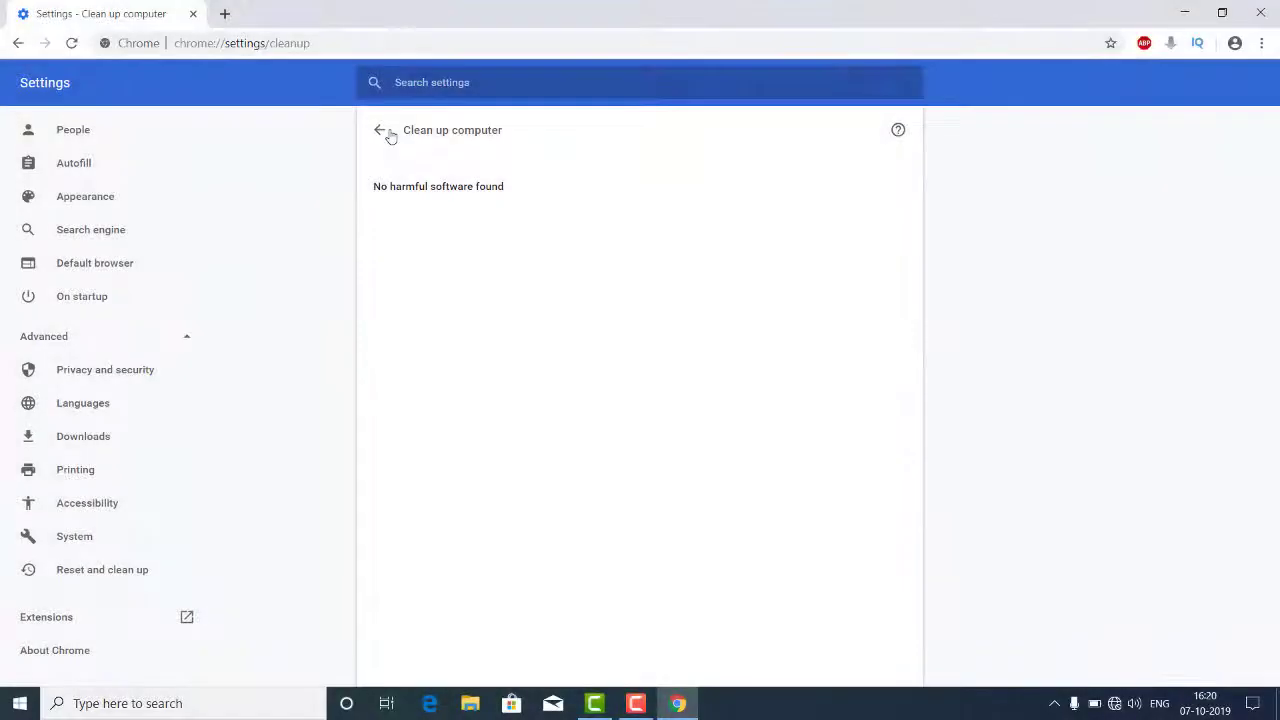
# Return to the Reset and clean up section via the Settings sidebar.
pyautogui.click(151, 572)
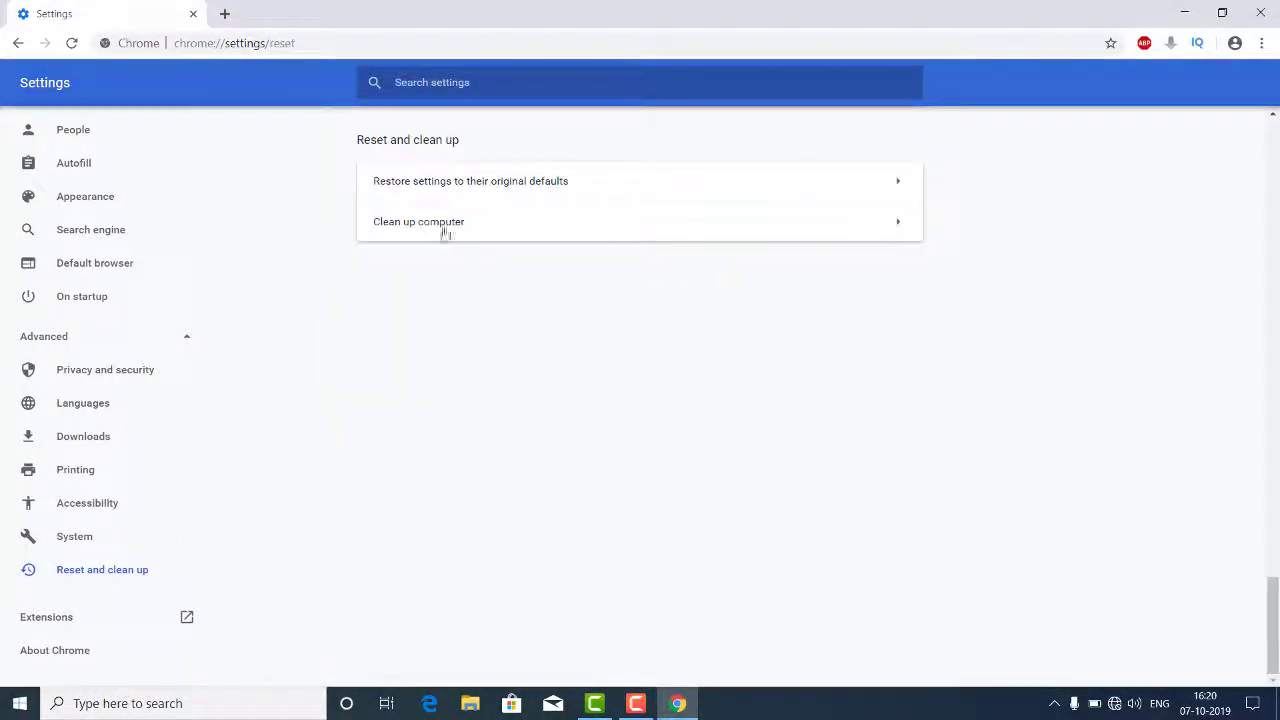